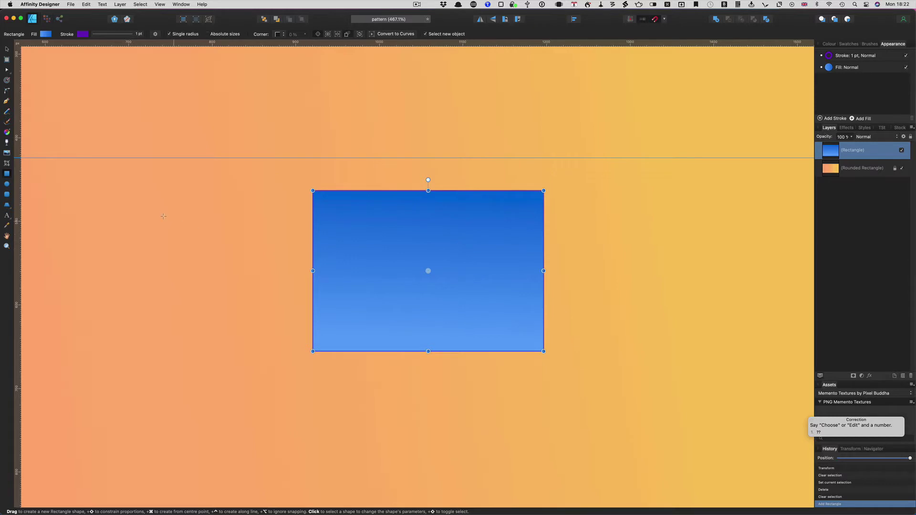
Switch to the Node Tool to edit the blue rectangle's corner points.
key(a)
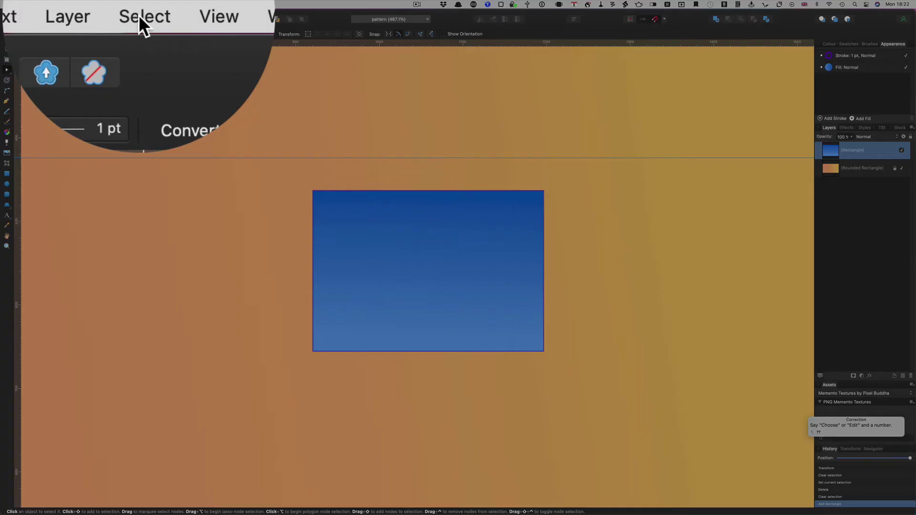
Convert the blue gradient rectangle into an editable curve.
click(139, 5)
mouse_move(144, 134)
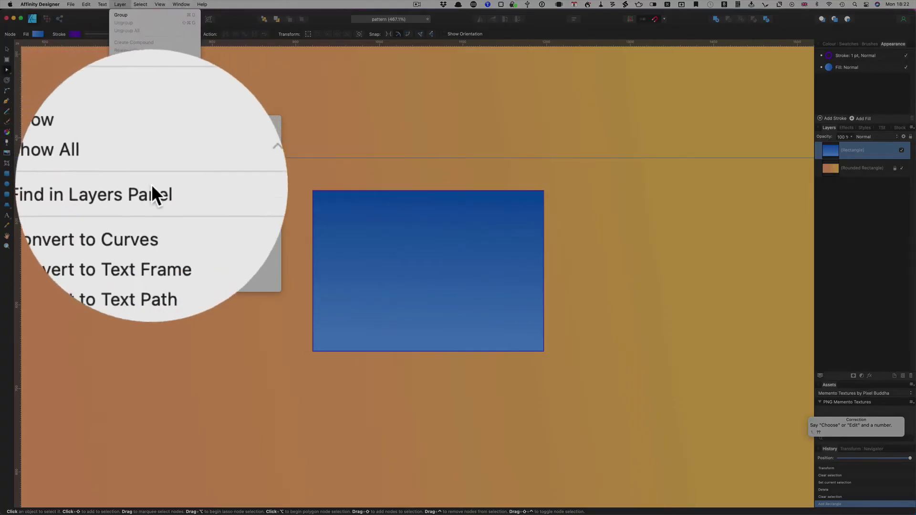
click(155, 201)
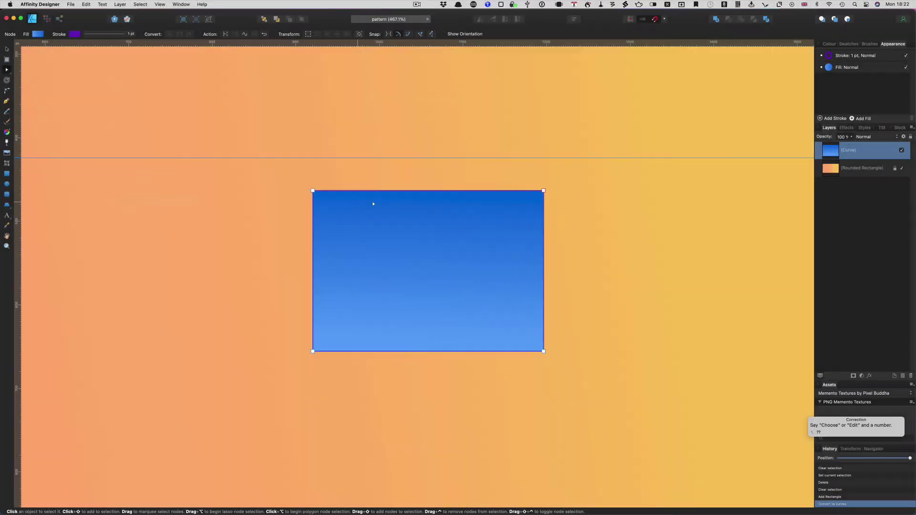
Drag both top corners inward to form a trapezoid, then pull them back out.
drag(313, 190, 369, 196)
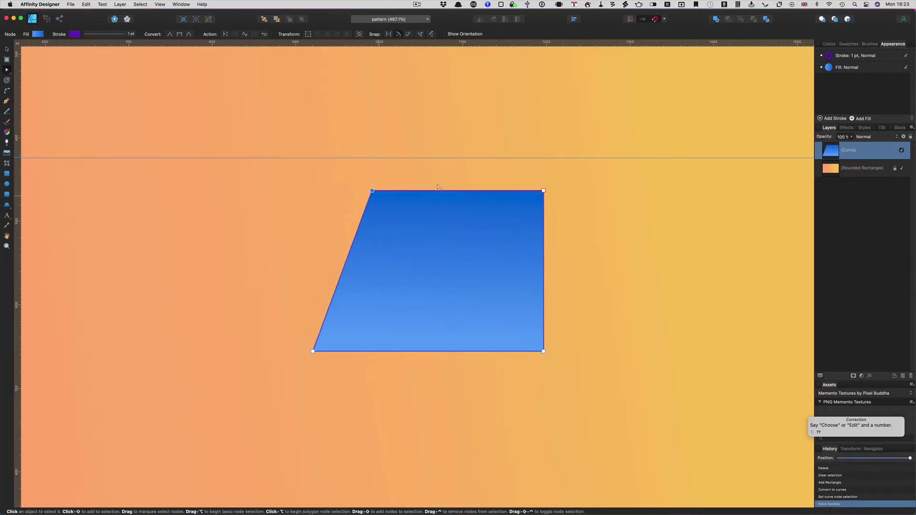
drag(544, 190, 471, 194)
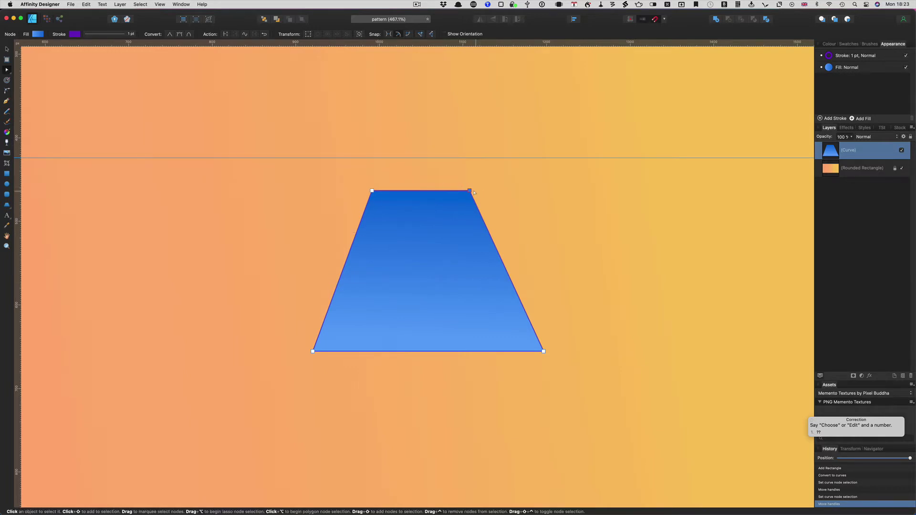
drag(476, 193, 552, 192)
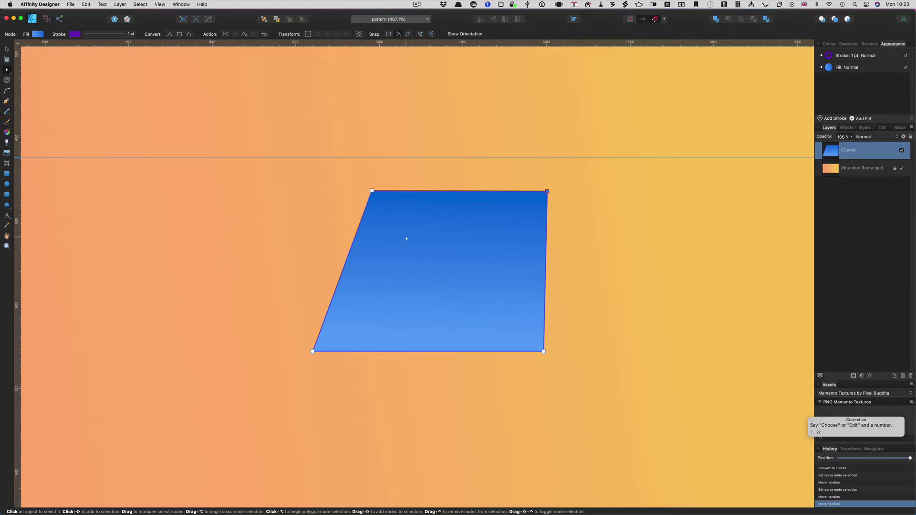
drag(373, 191, 308, 191)
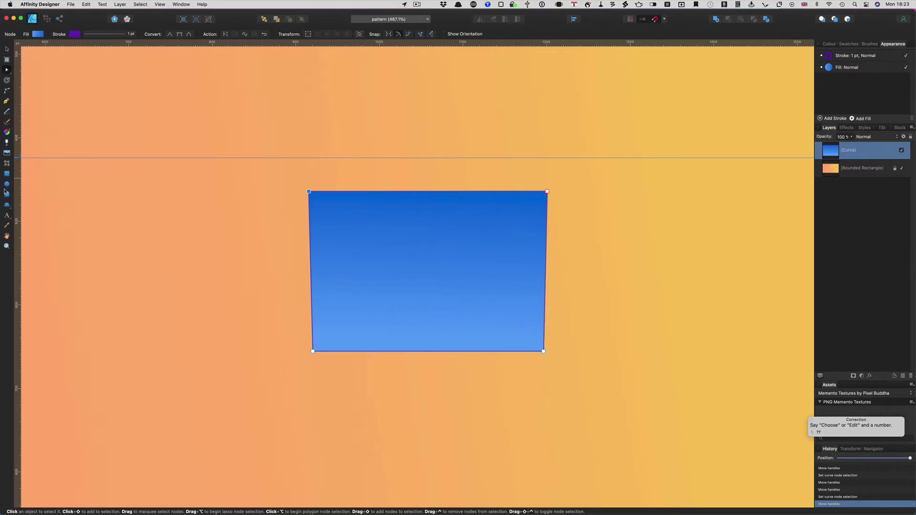
click(6, 205)
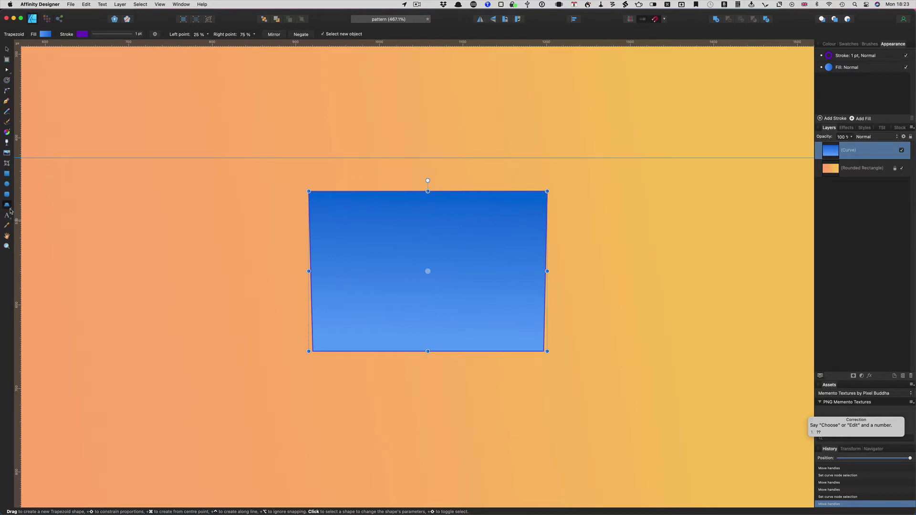
Draw a tall triangle, flip it upside down, and place it on the shape's left edge.
click(9, 209)
click(18, 209)
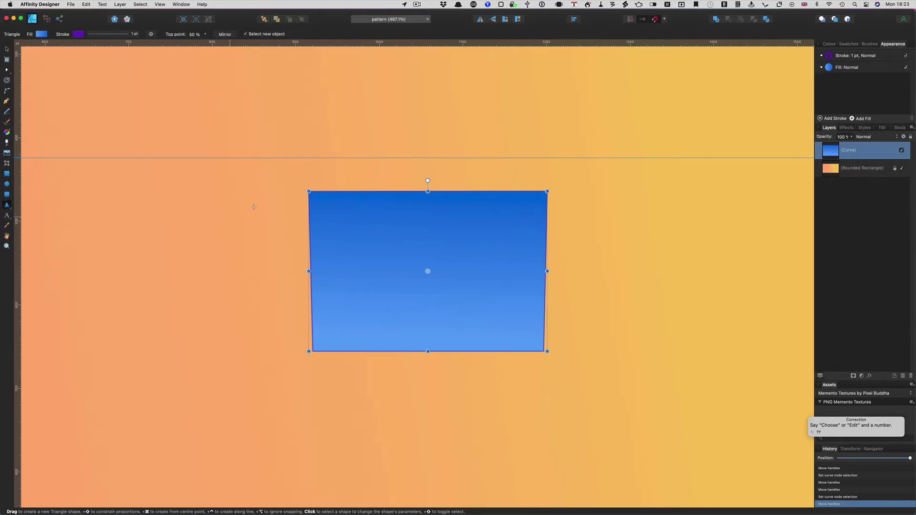
drag(225, 191, 290, 370)
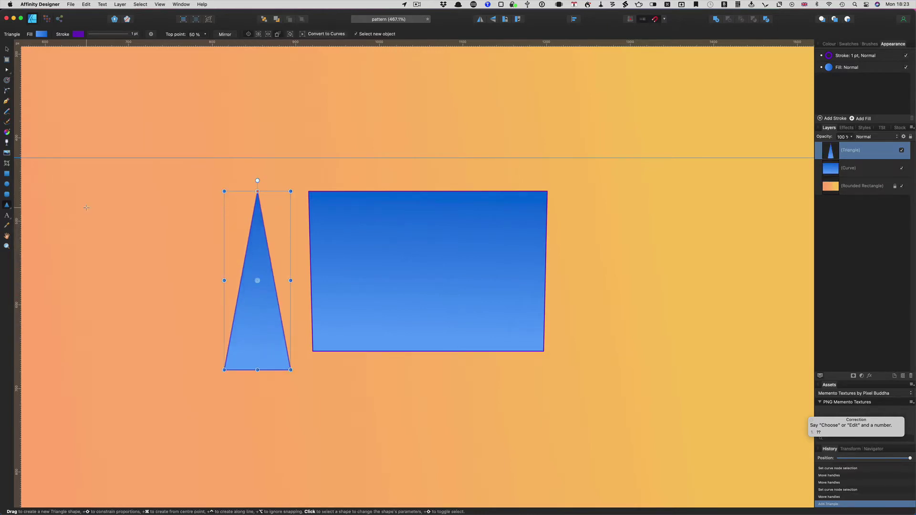
key(cmd+shift+v)
key(v)
drag(240, 204, 297, 186)
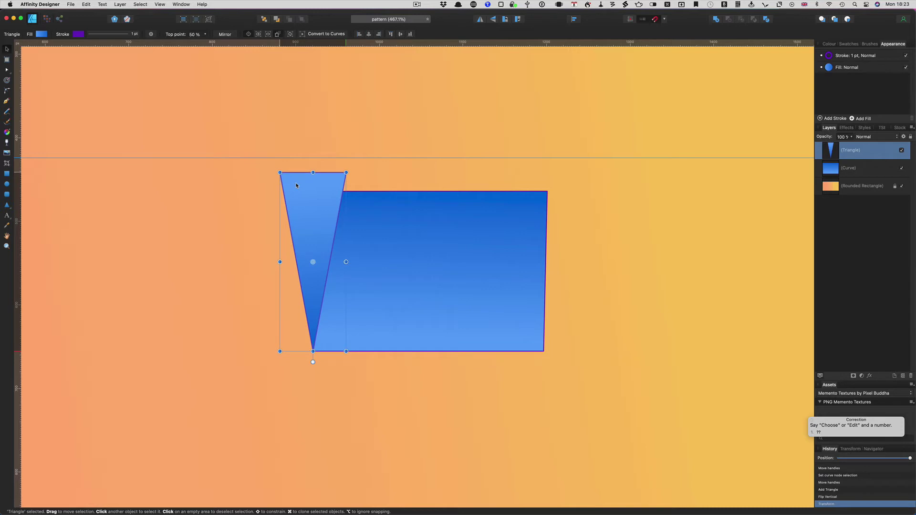
Duplicate the inverted triangle and move the copy onto the shape's right edge.
click(297, 179)
key(super+j)
right_click(340, 176)
drag(297, 179, 519, 181)
click(487, 177)
Subtract the left and right triangles from the blue shape.
click(334, 205)
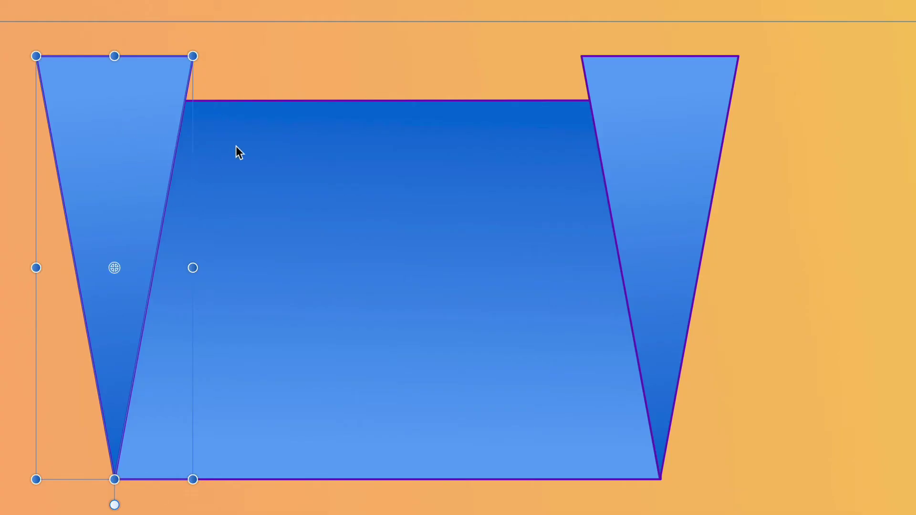
click(238, 115)
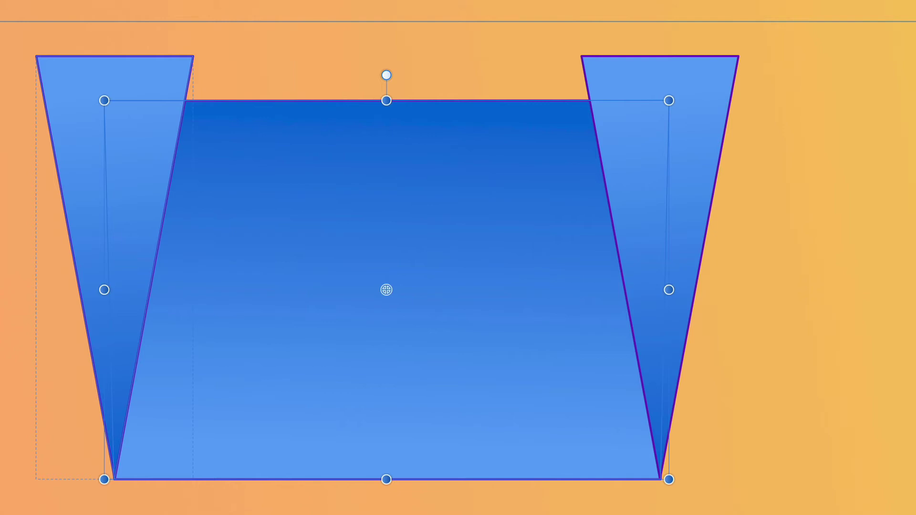
key(Delete)
click(639, 92)
click(512, 117)
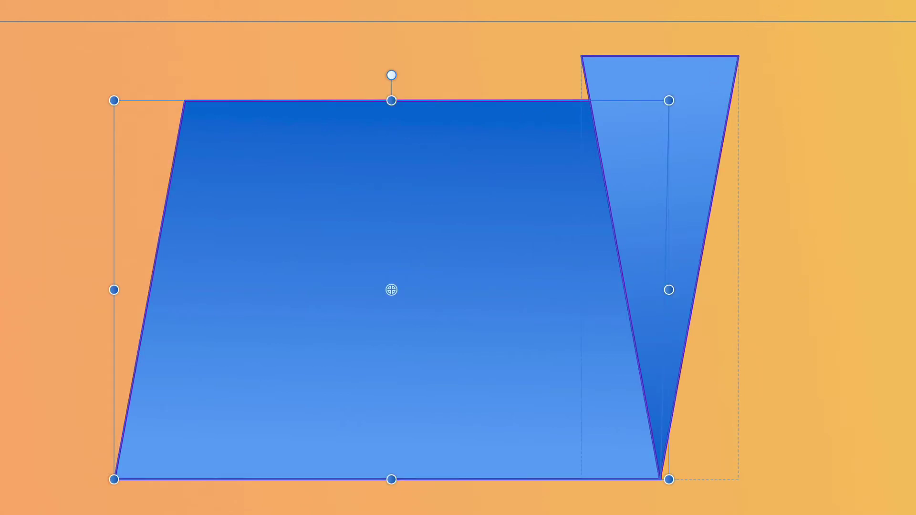
key(Delete)
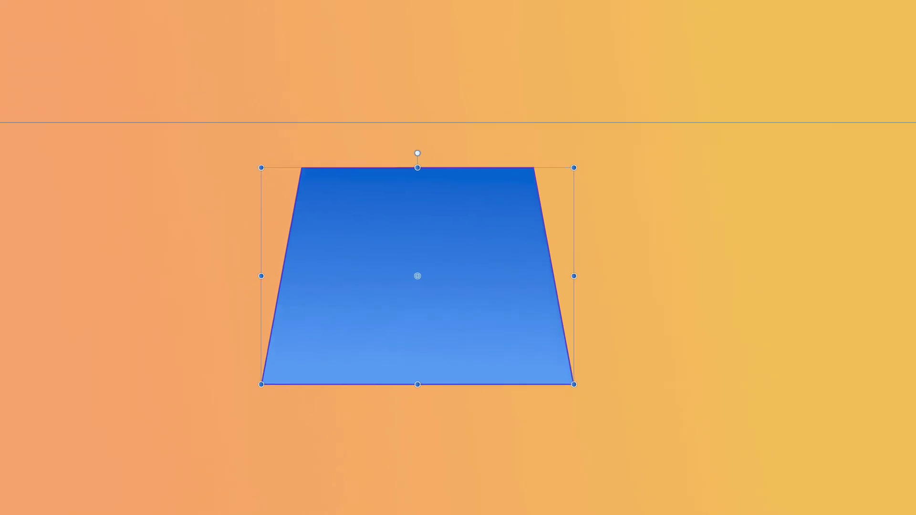
Draw a trapezoid left of the first, then adjust its slant, narrow its top, and shorten it.
click(13, 211)
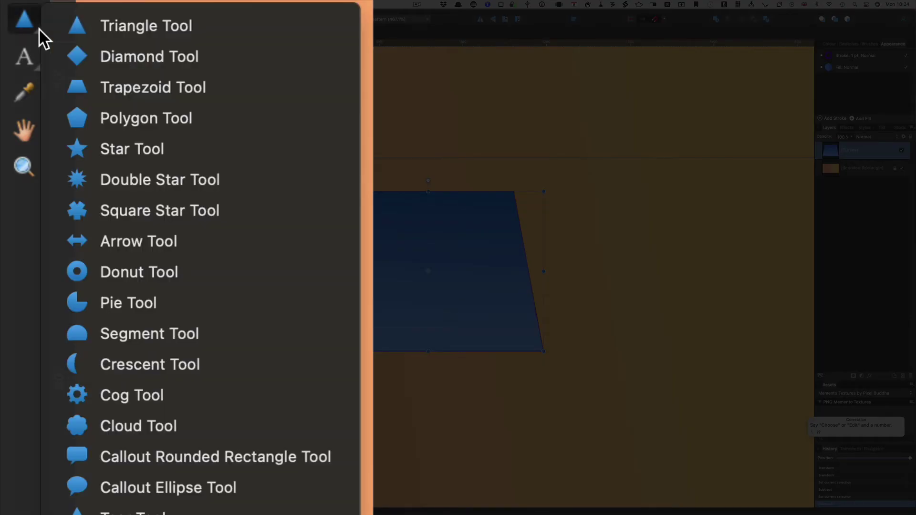
click(168, 83)
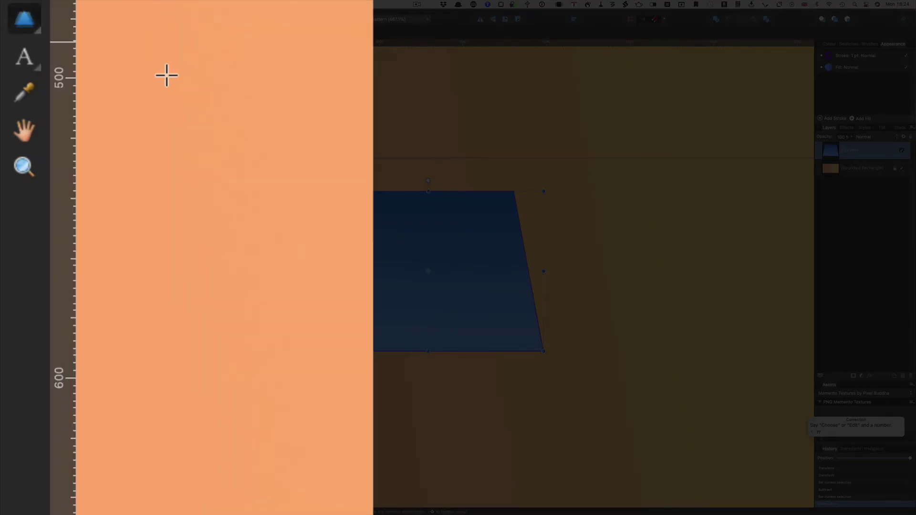
drag(89, 197, 294, 355)
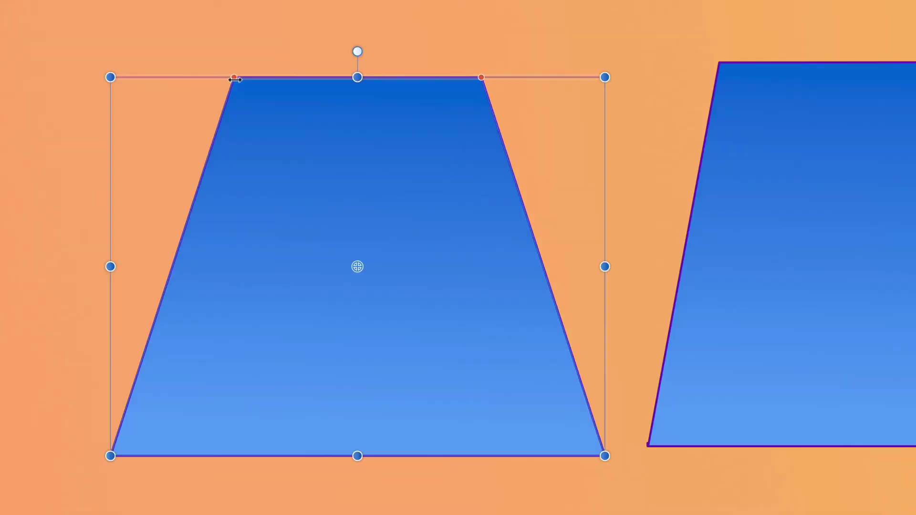
drag(140, 197, 182, 200)
drag(334, 84, 297, 97)
drag(357, 77, 357, 223)
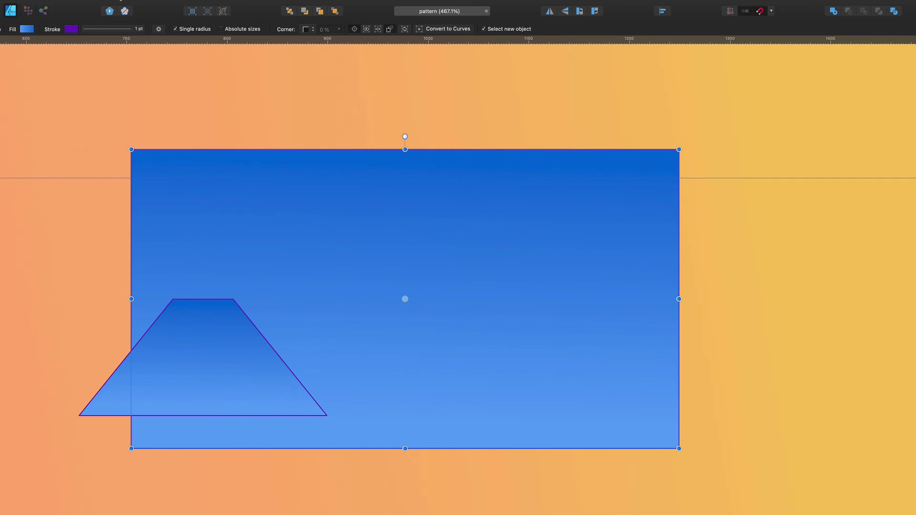
Convert the large blue rectangle to curves and switch to the Node Tool.
click(122, 2)
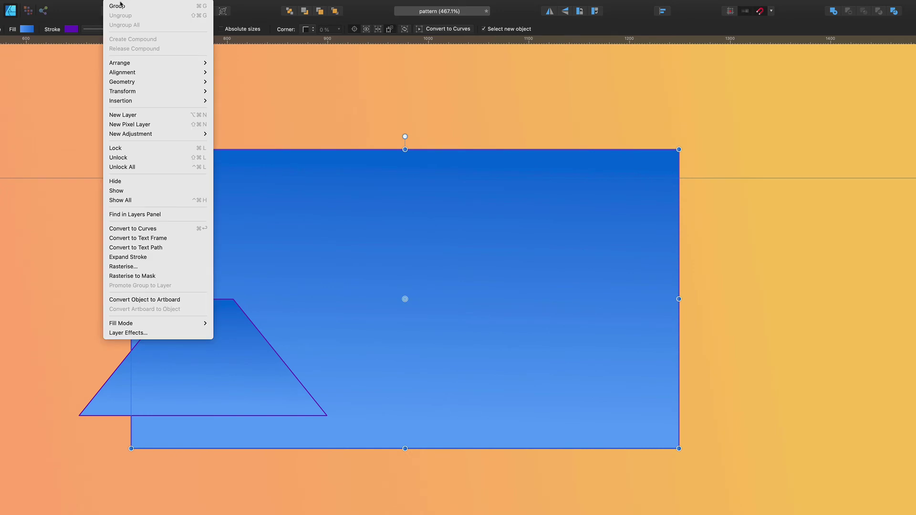
click(149, 228)
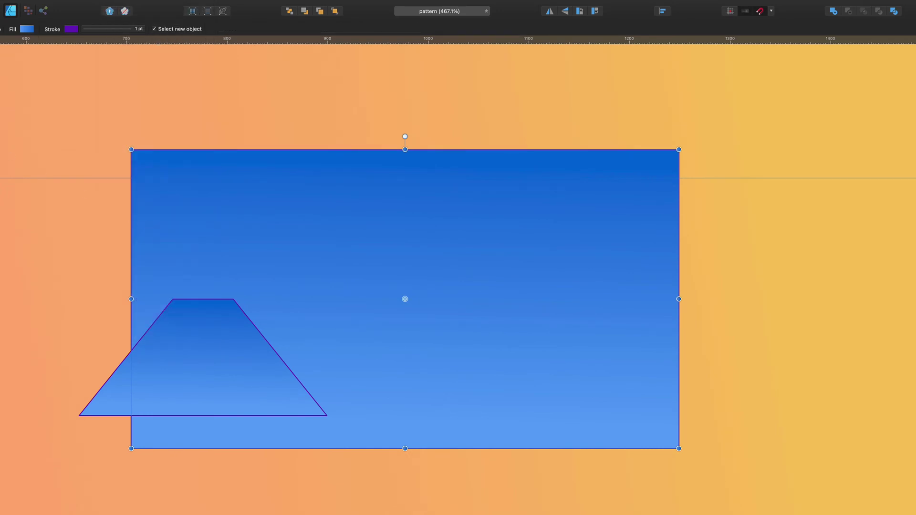
key(a)
Pinch the top nodes inward in Transform mode, add a top guide, and set the top width to 227.3 px.
drag(79, 120, 698, 180)
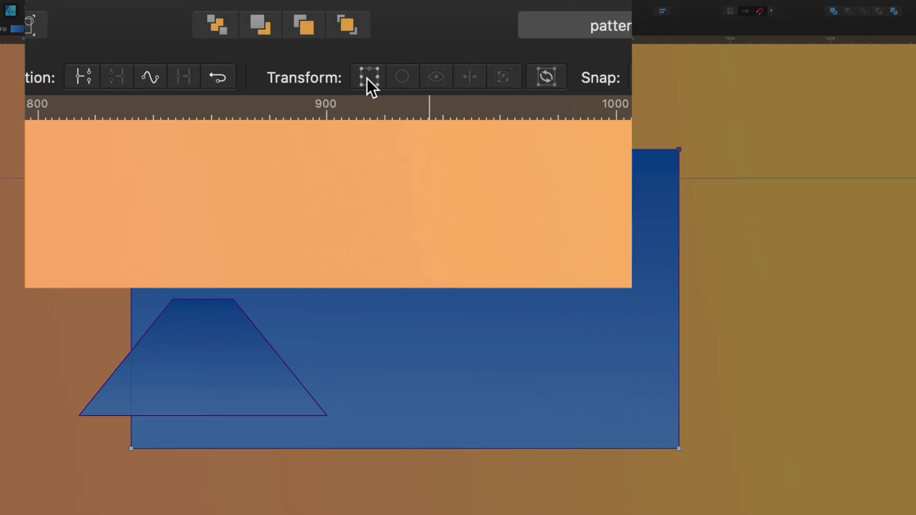
click(343, 29)
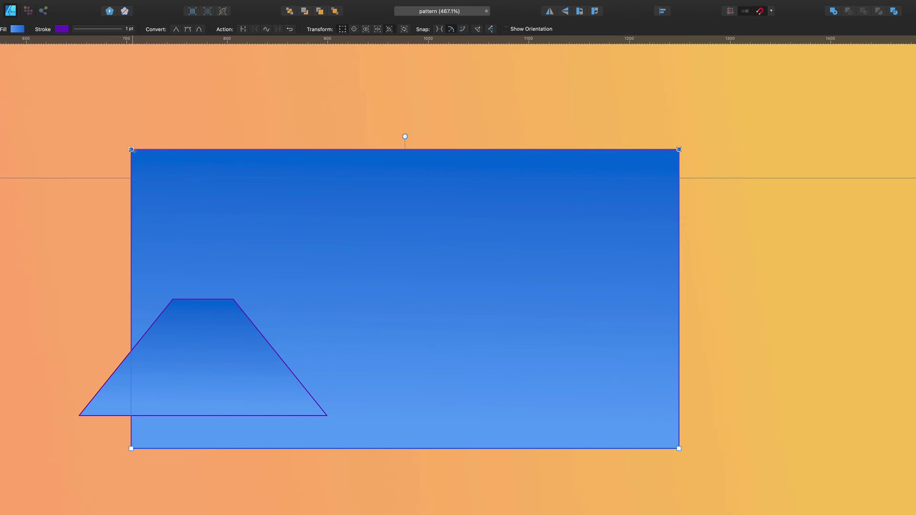
drag(132, 150, 250, 150)
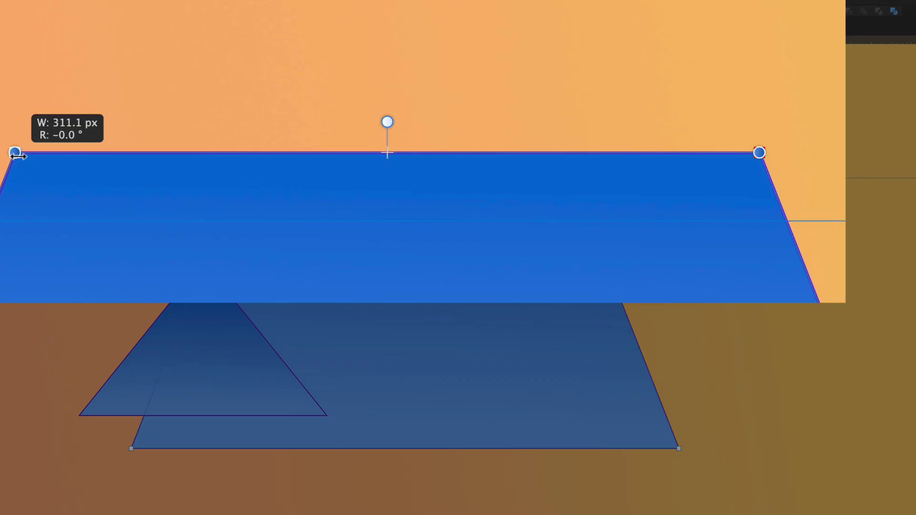
drag(18, 156, 213, 157)
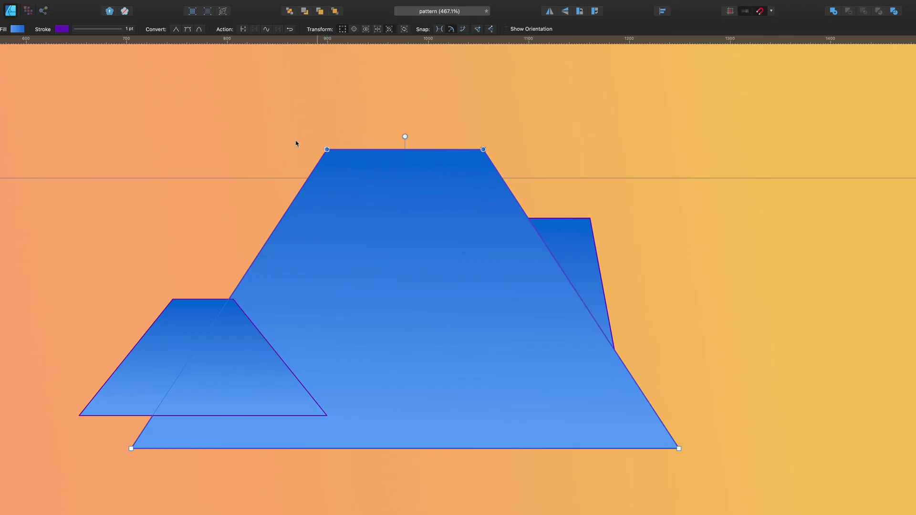
drag(310, 42, 307, 150)
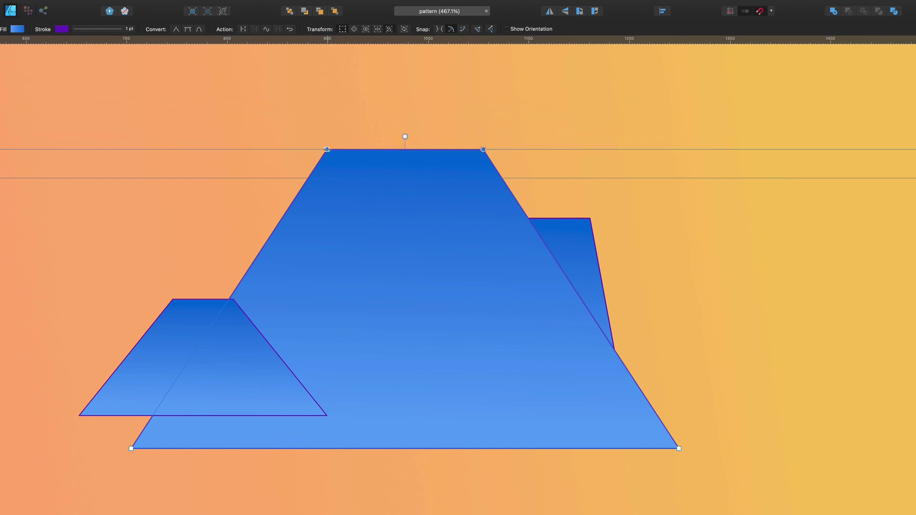
drag(327, 149, 354, 149)
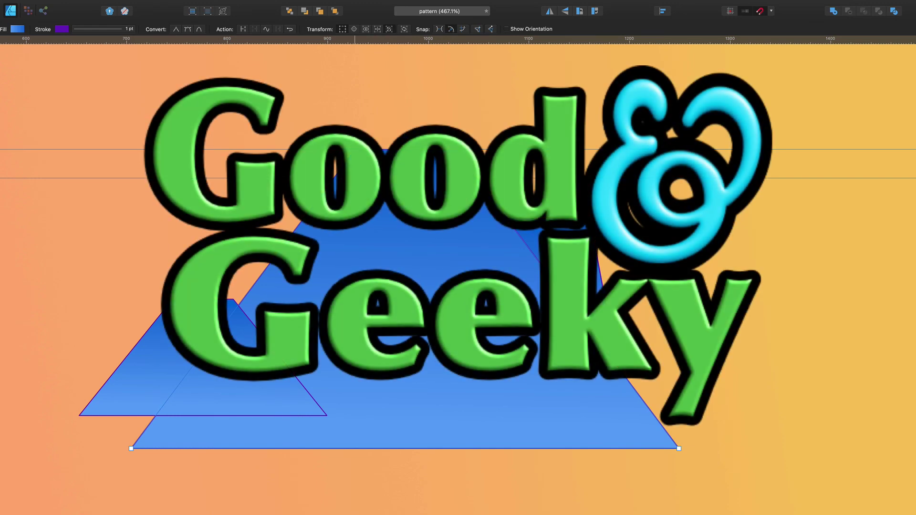